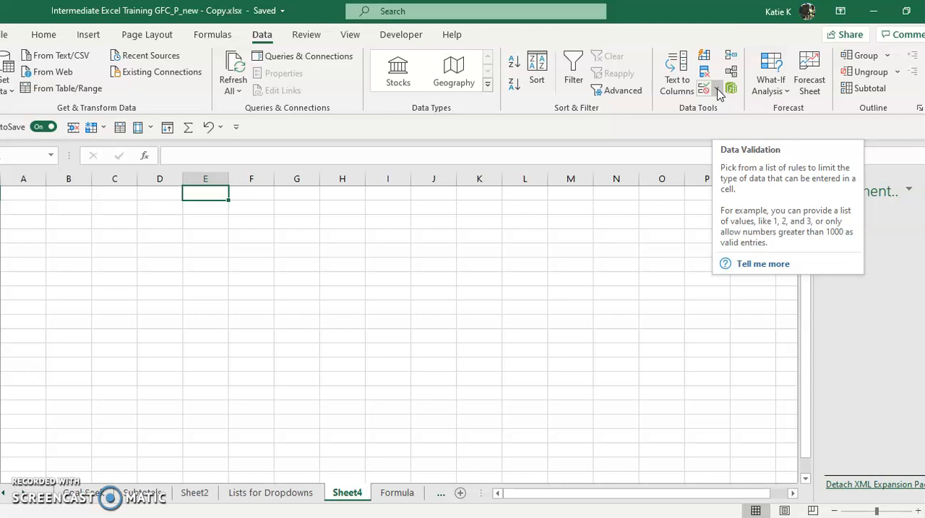
# Set up List data validation for cell E1 with the source Mount Wright, Mount Patrol, Mount Rogers.
pyautogui.click(715, 93)
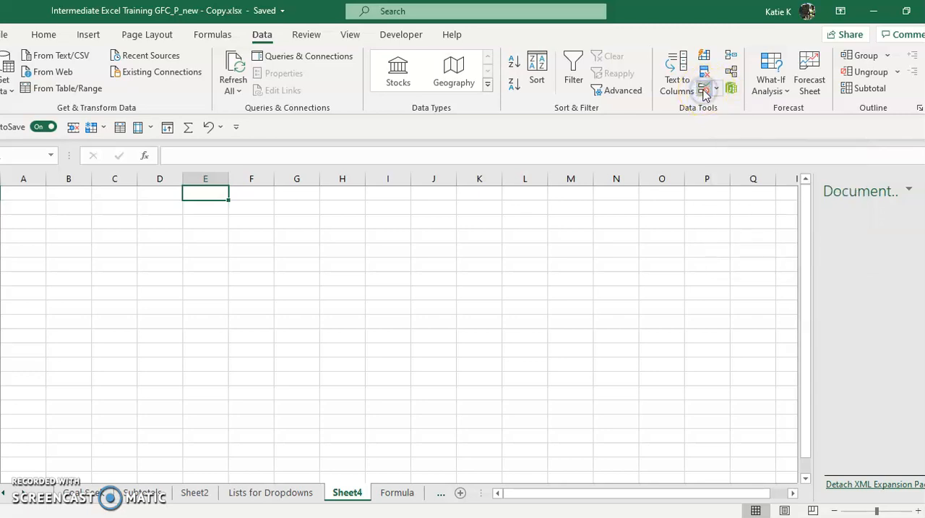
pyautogui.click(705, 91)
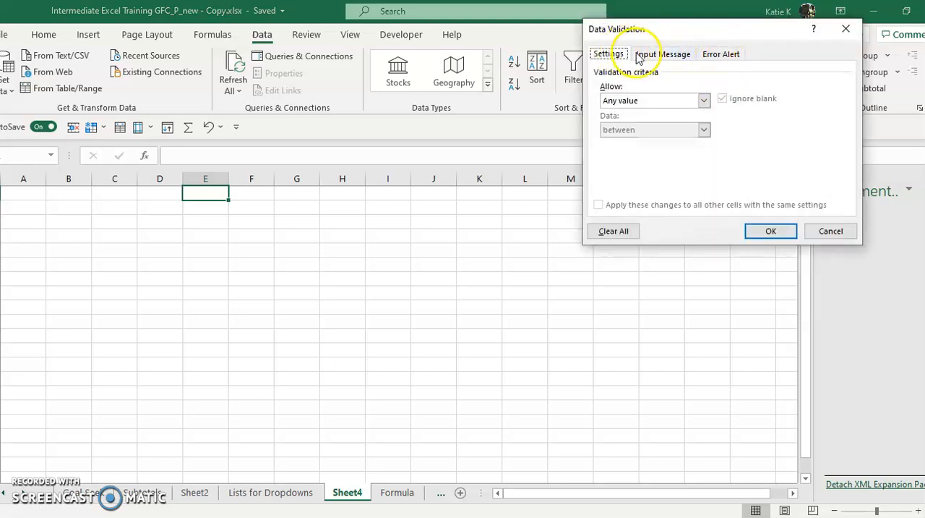
pyautogui.click(608, 55)
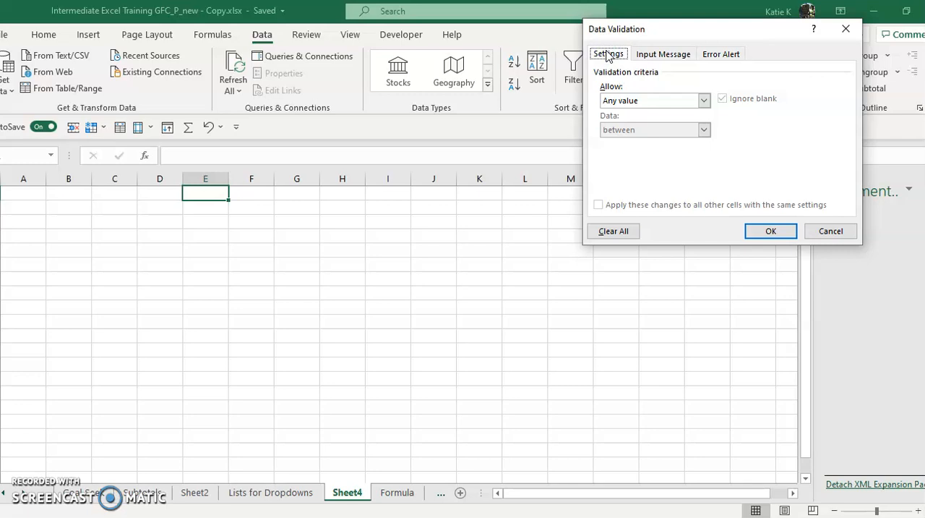
pyautogui.click(637, 103)
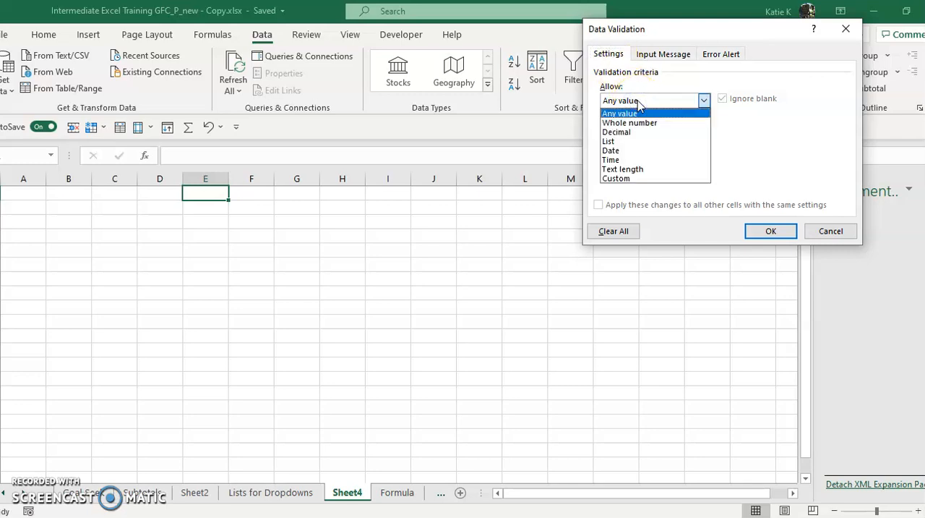
pyautogui.click(628, 142)
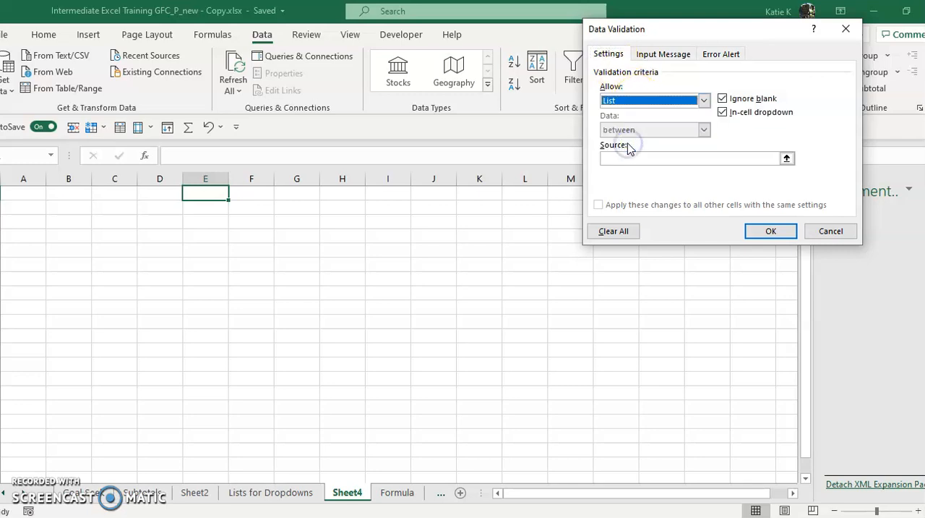
pyautogui.click(630, 158)
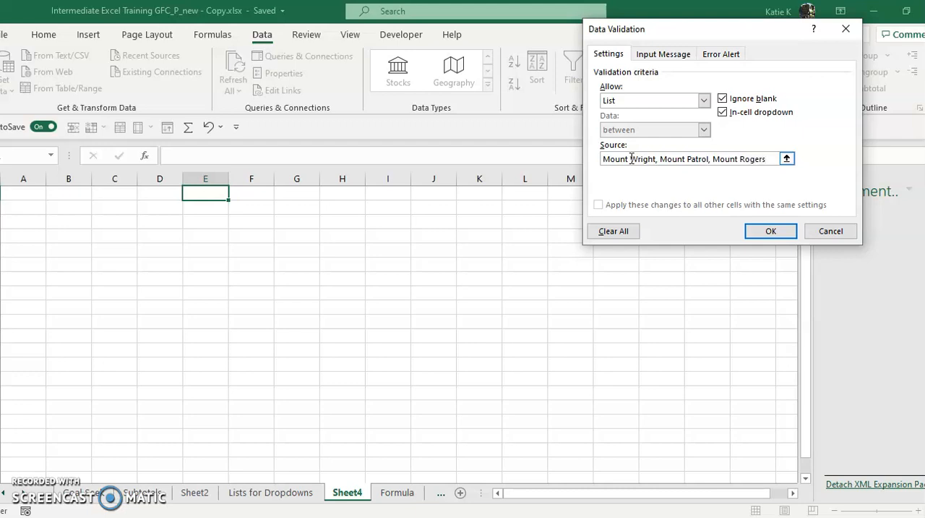
# Remove the spaces after the commas in the validation source and apply the rule to E1.
pyautogui.click(714, 159)
pyautogui.press('BackSpace')
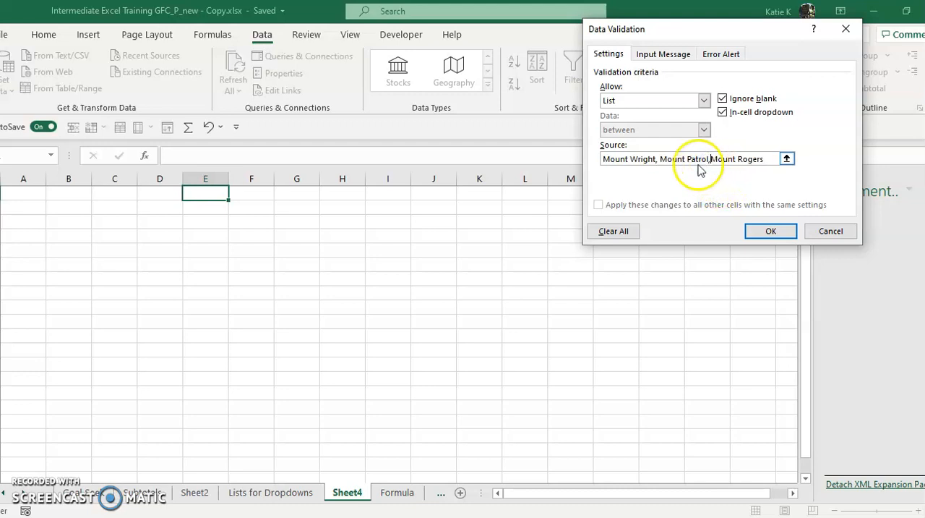
pyautogui.click(659, 159)
pyautogui.press('BackSpace')
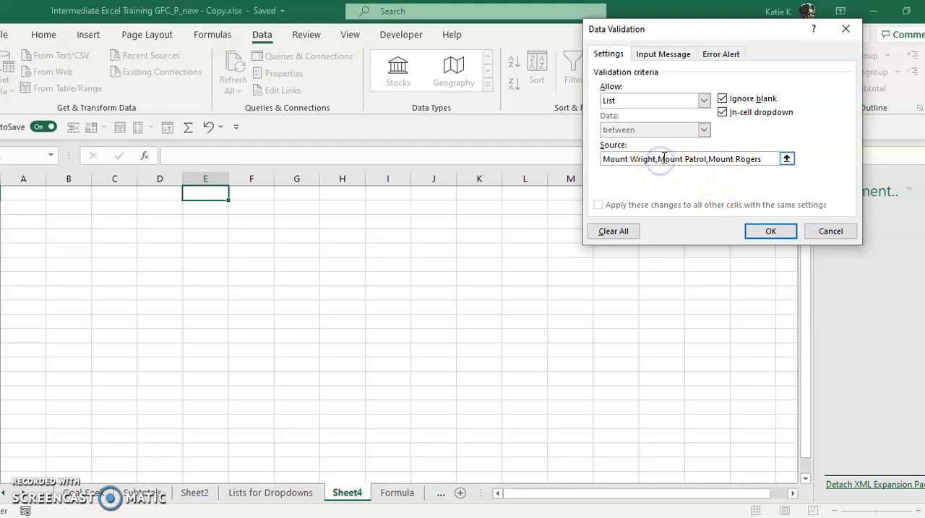
pyautogui.click(771, 232)
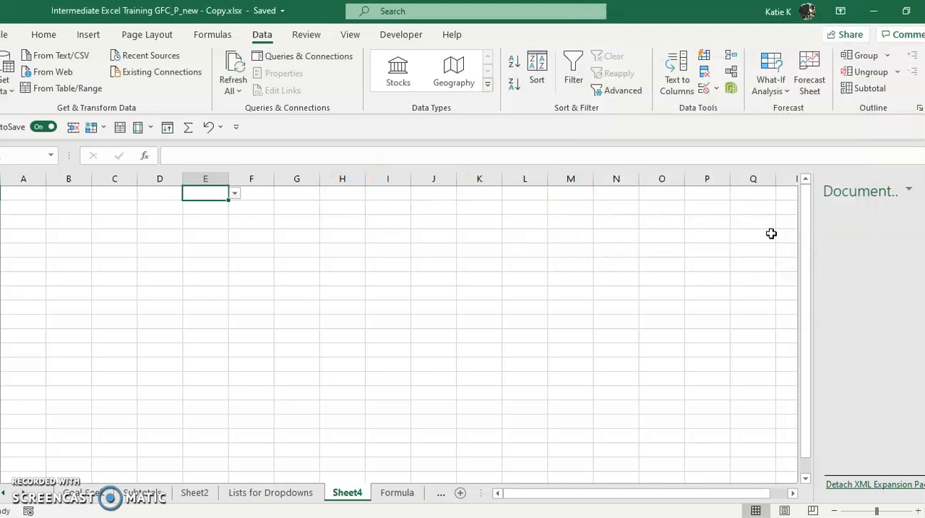
# Test E1's dropdown list by viewing its options and trying to enter "mount", discarding the entry.
pyautogui.click(235, 194)
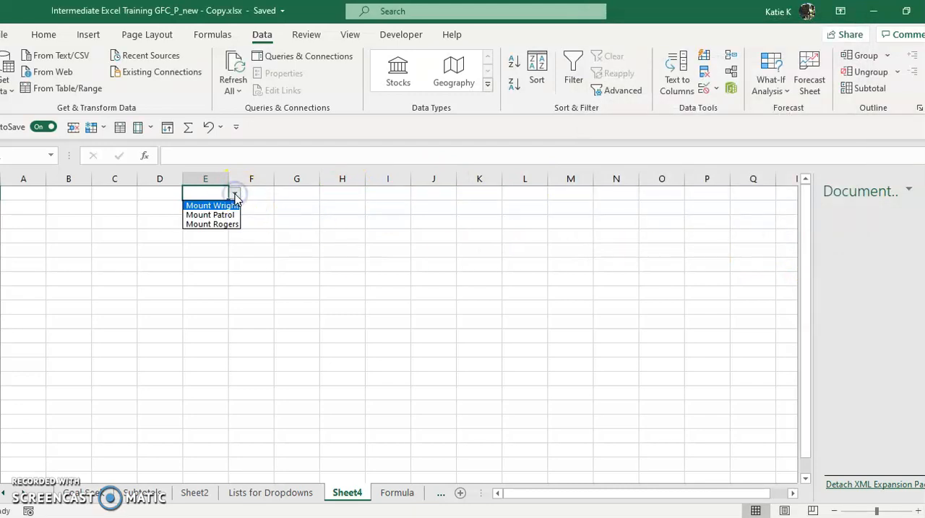
pyautogui.click(206, 191)
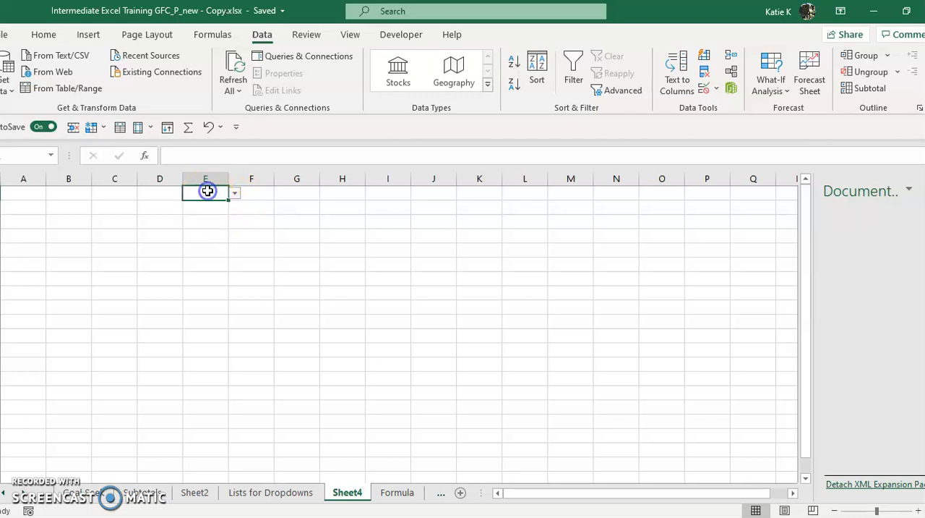
pyautogui.write('mount')
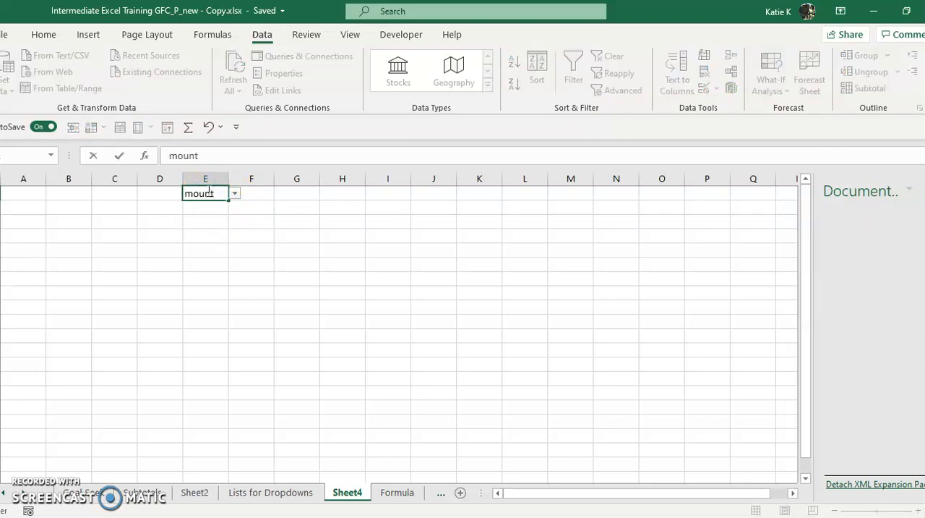
pyautogui.press('Return')
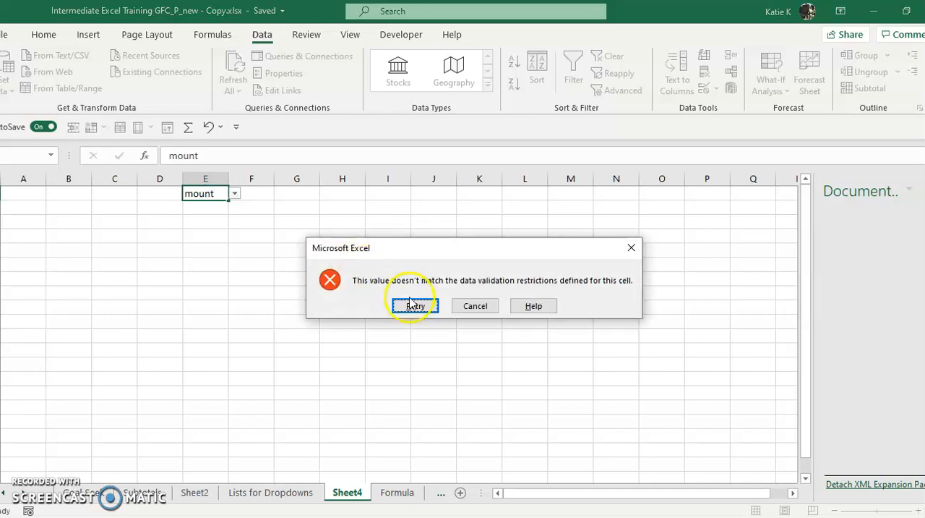
pyautogui.click(477, 306)
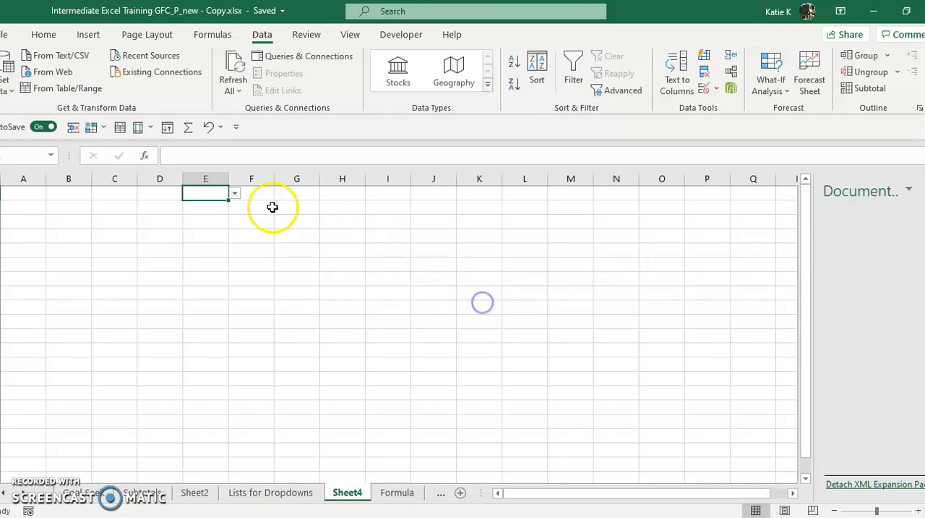
pyautogui.click(235, 193)
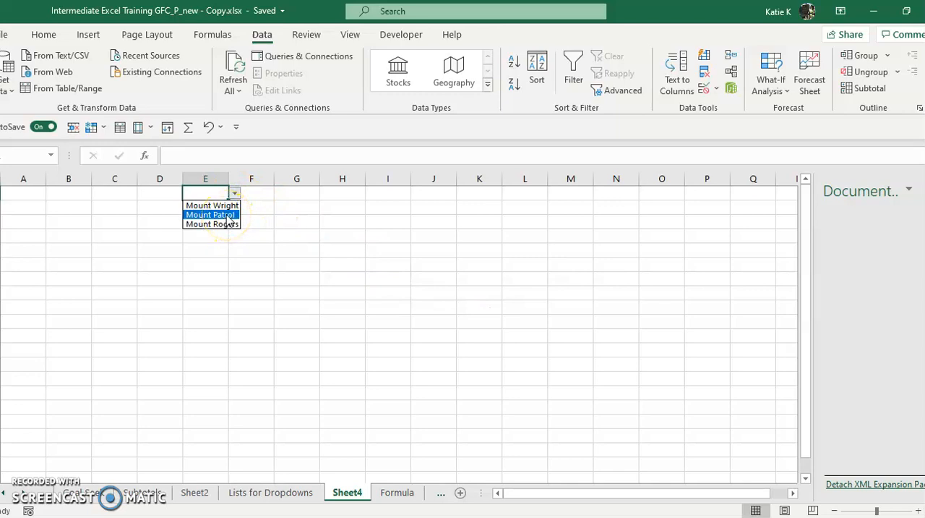
pyautogui.click(258, 194)
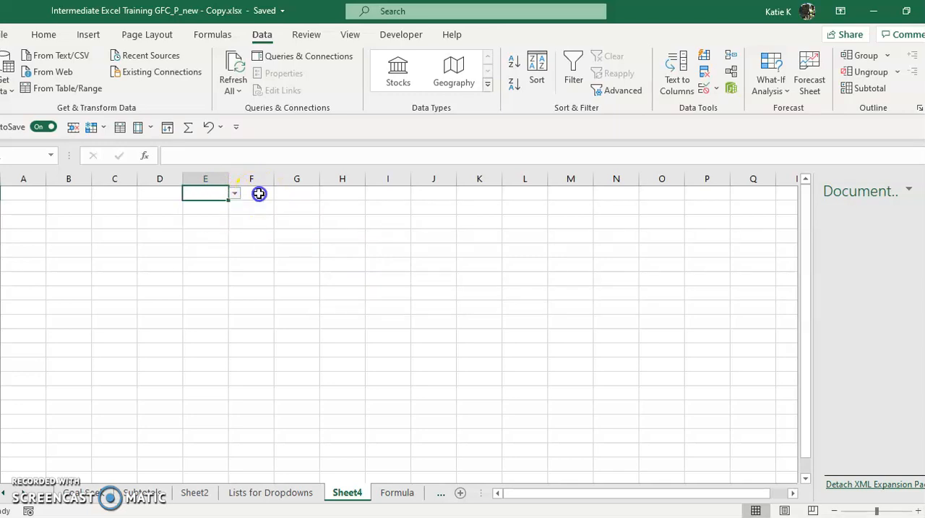
pyautogui.click(257, 194)
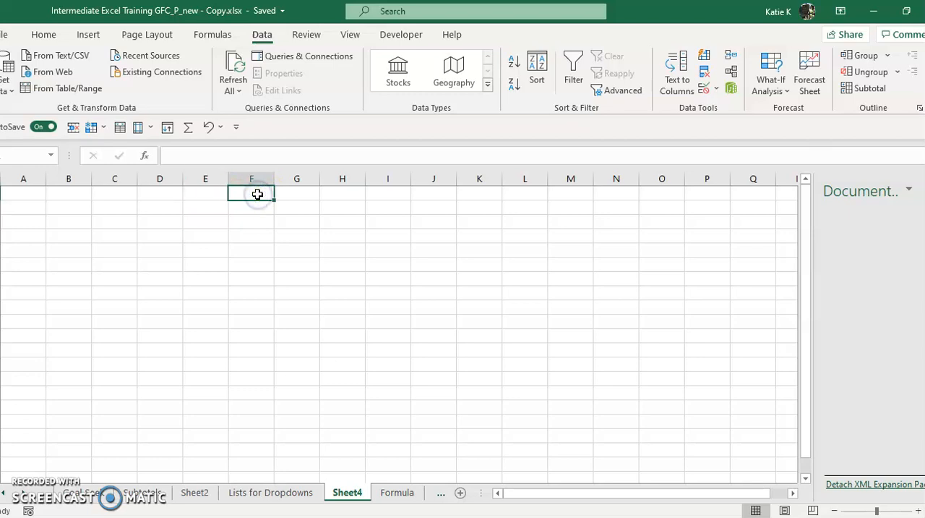
# Review the hikes in H3:H7 on the Lists for Dropdowns sheet and return to Sheet4.
pyautogui.click(491, 262)
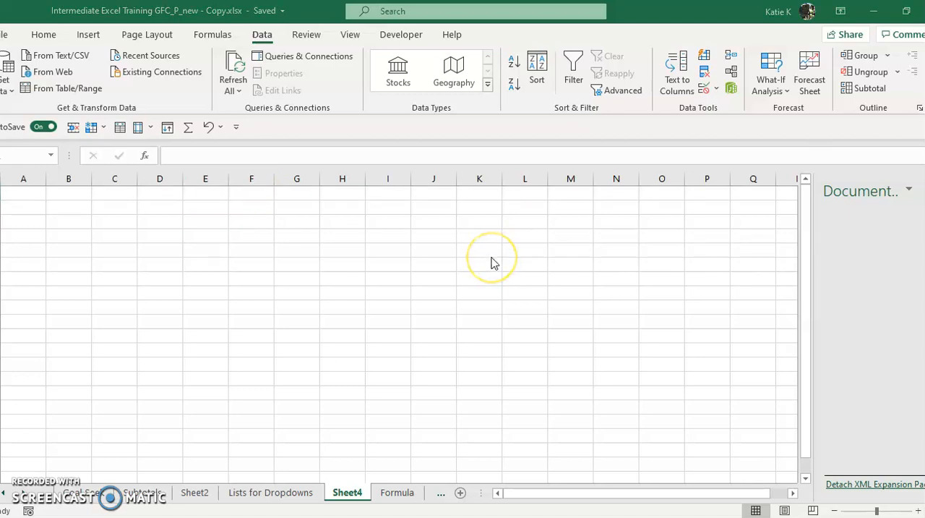
pyautogui.click(273, 493)
pyautogui.moveTo(387, 220); pyautogui.dragTo(397, 285)
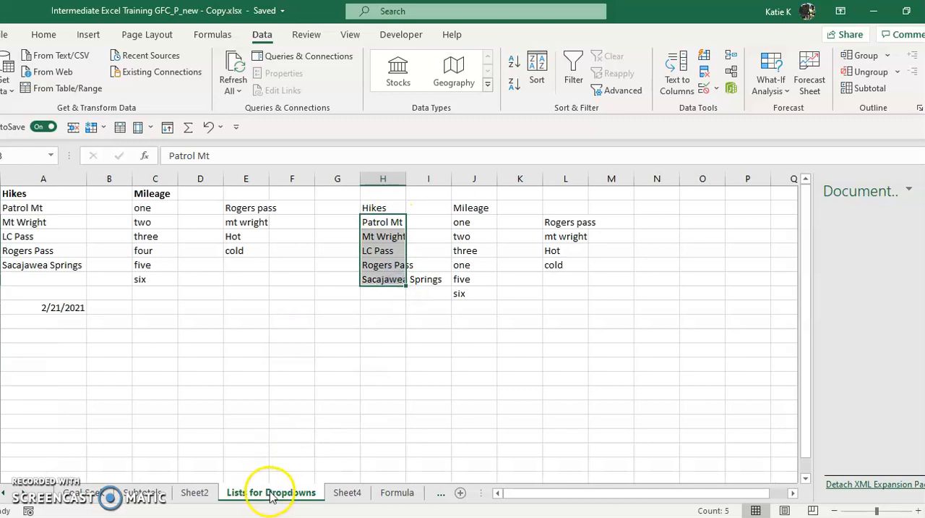
pyautogui.click(353, 496)
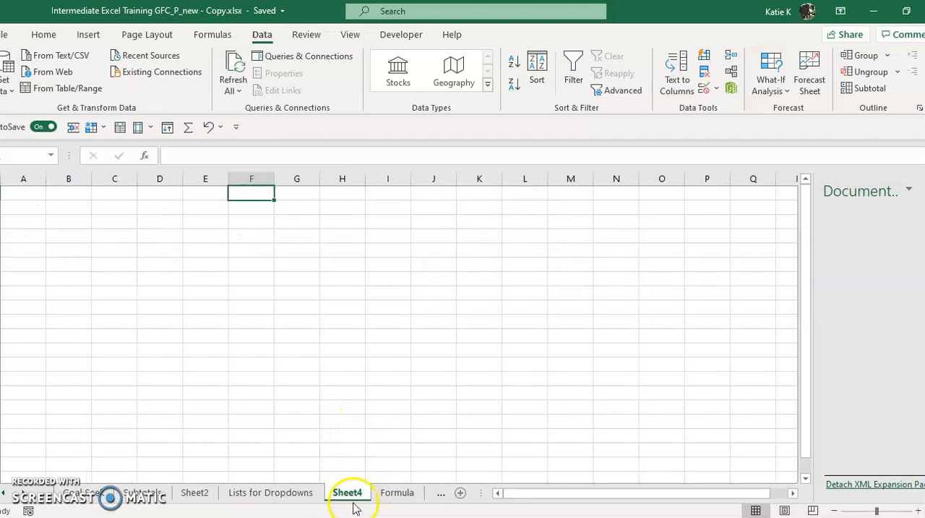
# Apply List data validation to cell G1 of Sheet4 using range H3:H7 on the Lists for Dropdowns sheet as the source.
pyautogui.click(289, 192)
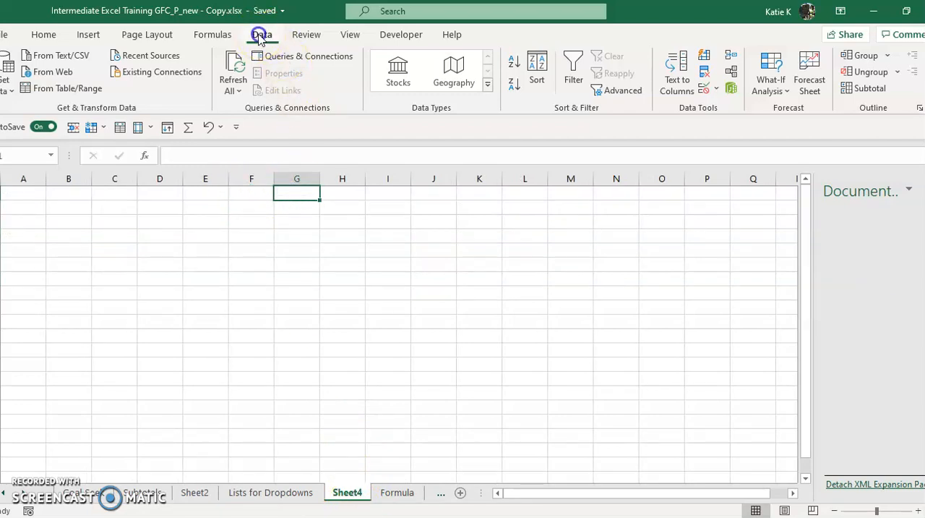
pyautogui.click(706, 88)
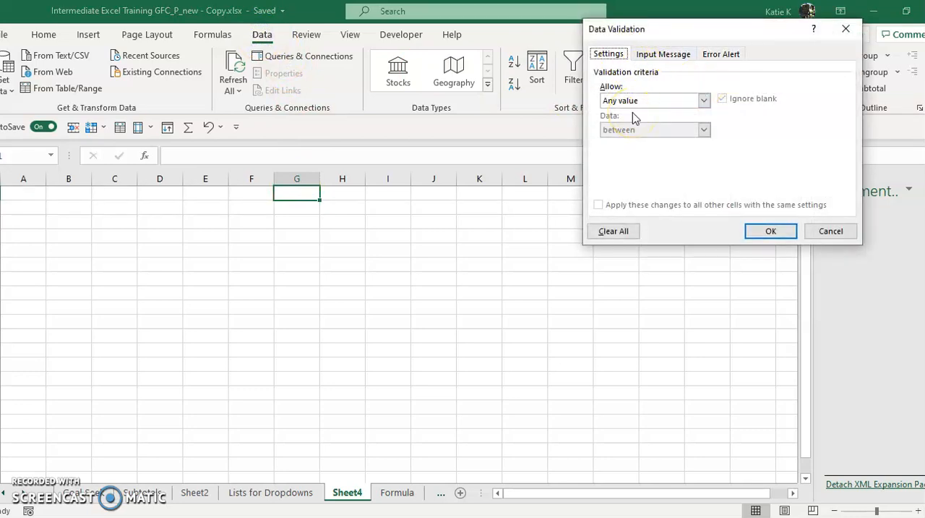
pyautogui.click(646, 129)
pyautogui.click(646, 100)
pyautogui.click(635, 142)
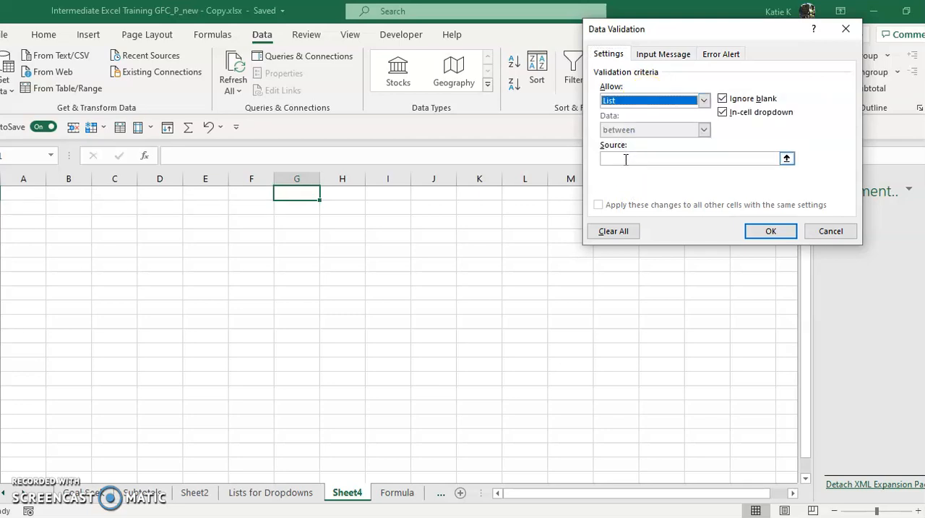
pyautogui.click(626, 159)
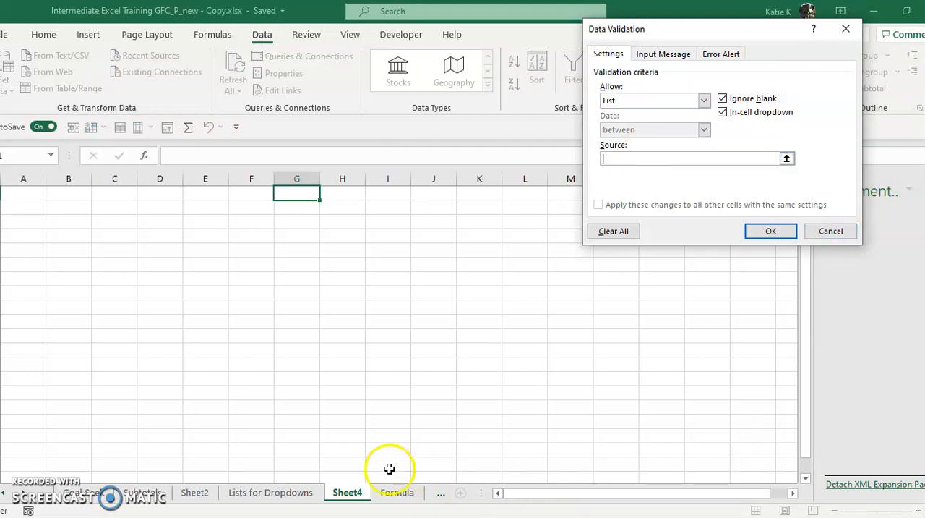
pyautogui.click(277, 494)
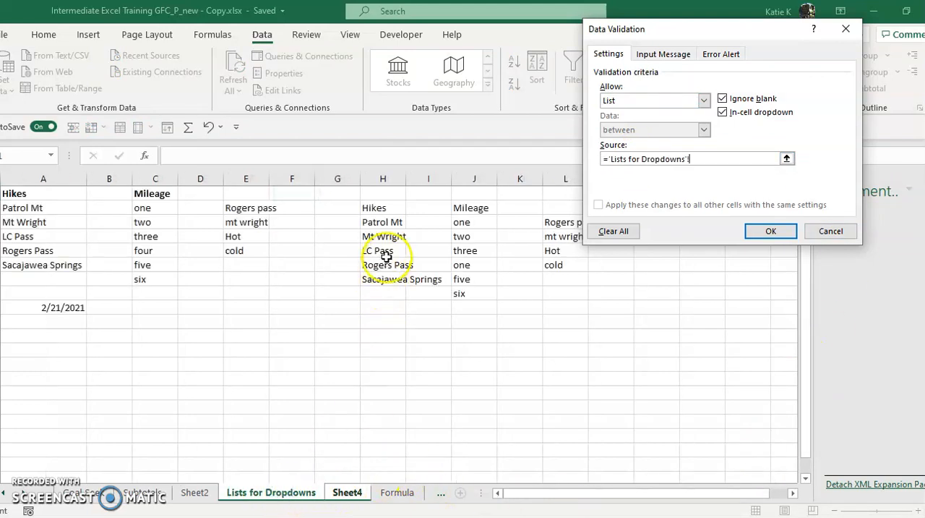
pyautogui.moveTo(382, 222); pyautogui.dragTo(393, 283)
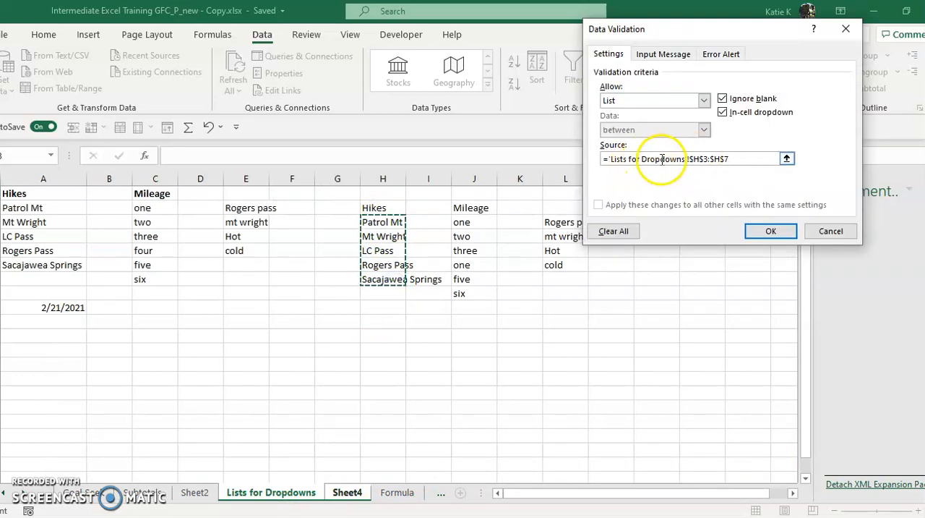
pyautogui.click(727, 165)
pyautogui.click(771, 230)
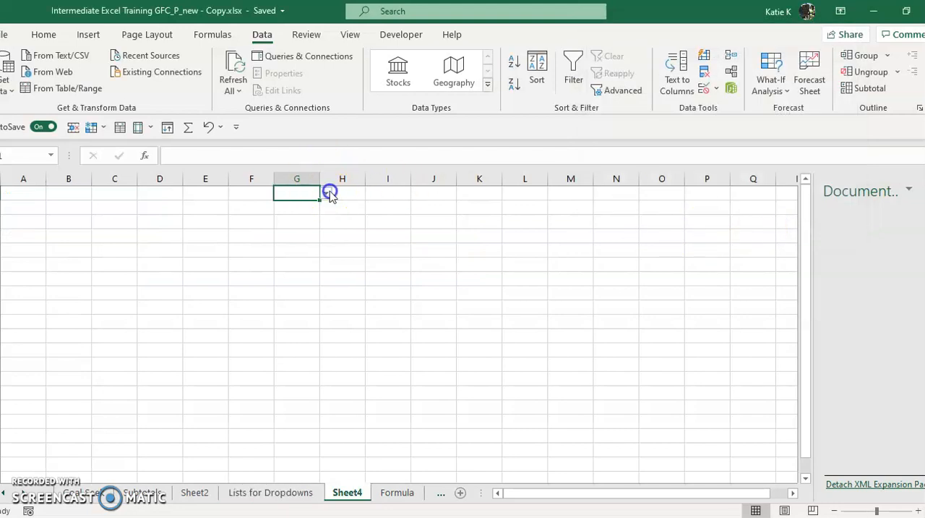
# View the dropdown options of G1 and enter "patrol mt" in the cell.
pyautogui.click(326, 195)
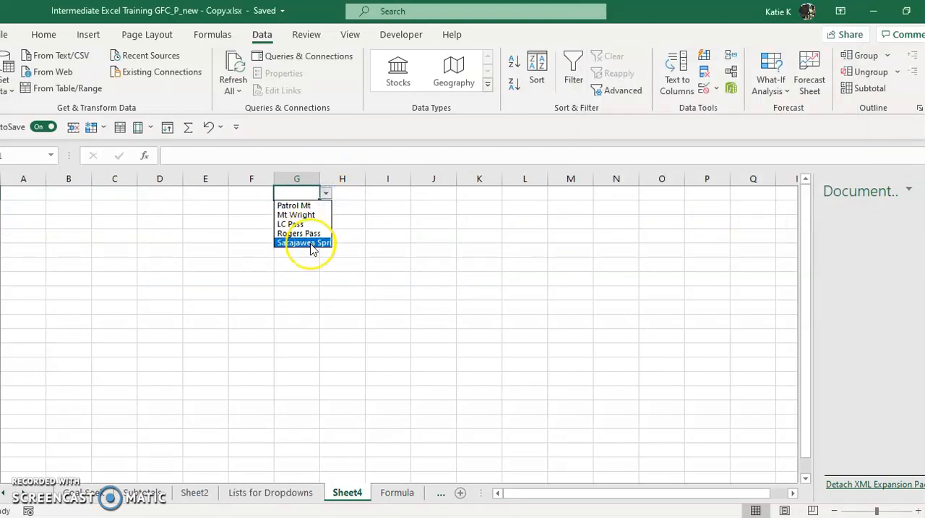
pyautogui.click(296, 191)
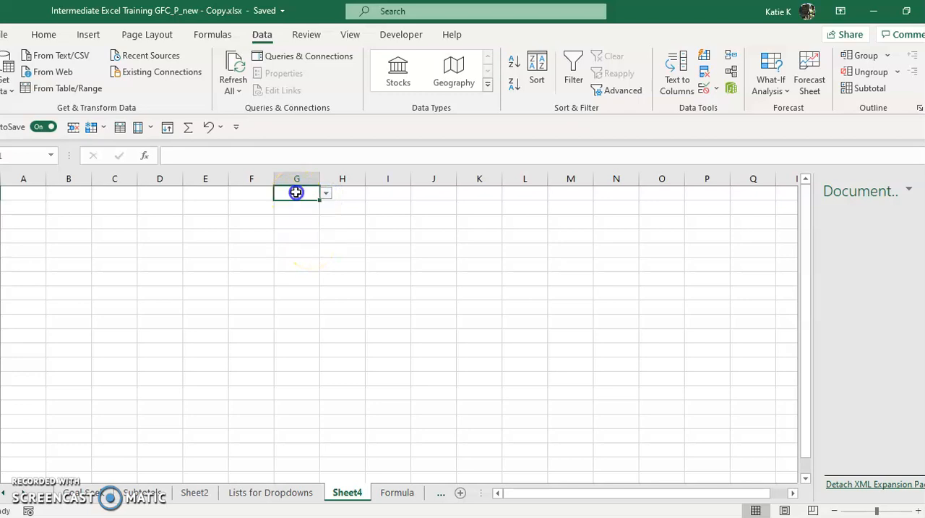
pyautogui.write('patrol mt')
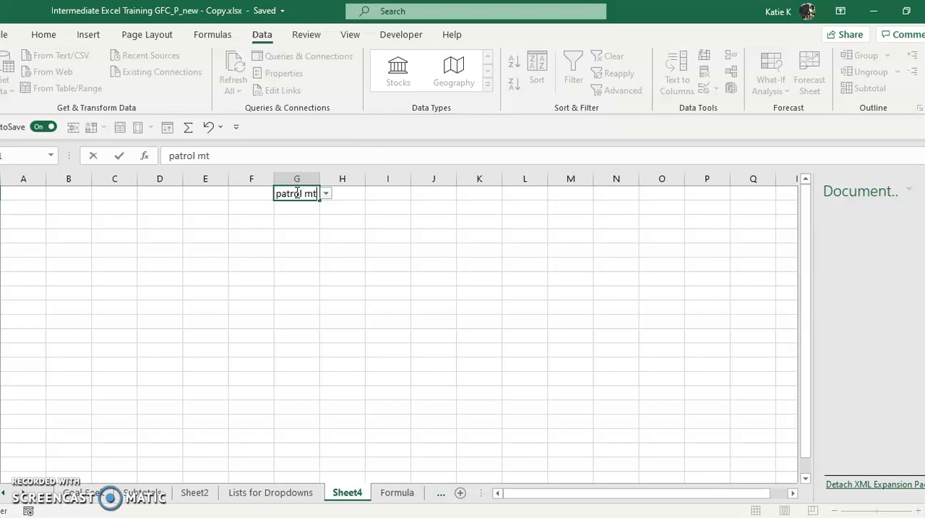
pyautogui.press('Return')
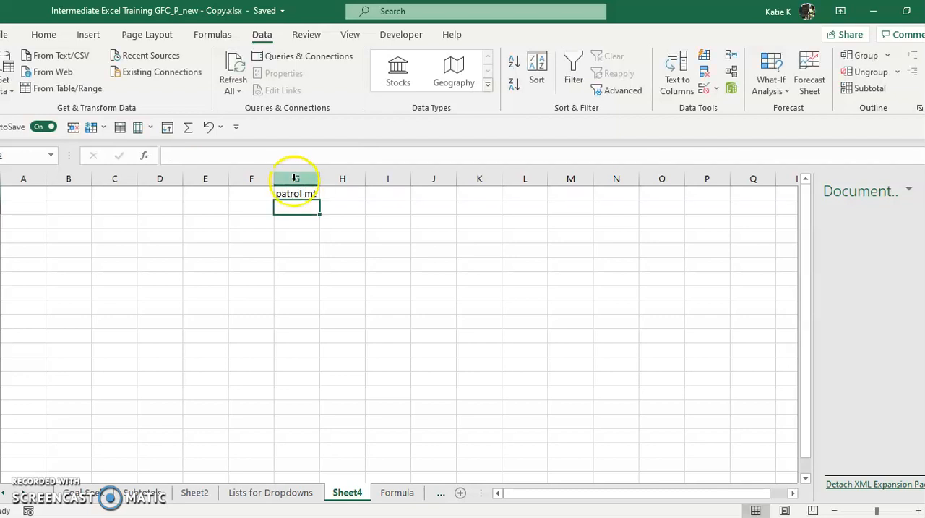
# Compare the entry in G1 with the Patrol Mt option in its dropdown list.
pyautogui.click(310, 194)
pyautogui.click(326, 193)
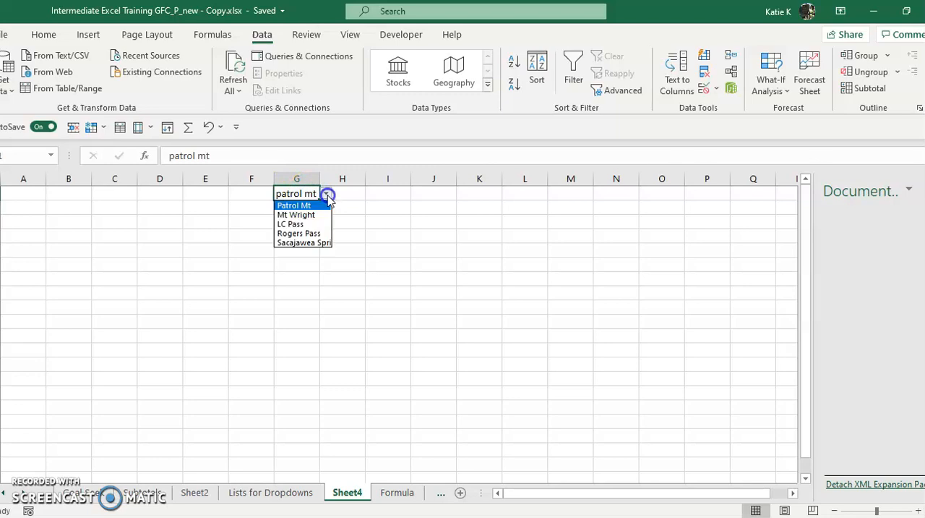
pyautogui.click(310, 207)
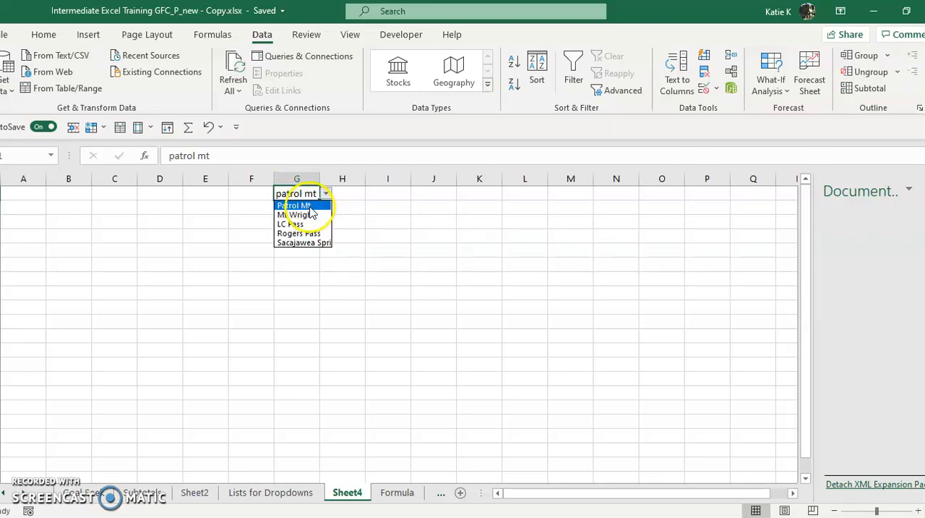
pyautogui.click(351, 194)
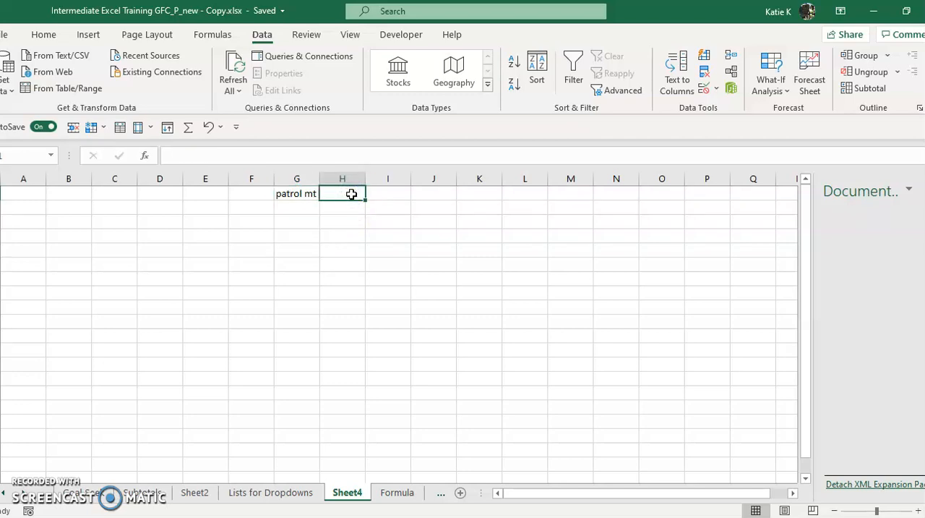
pyautogui.click(301, 196)
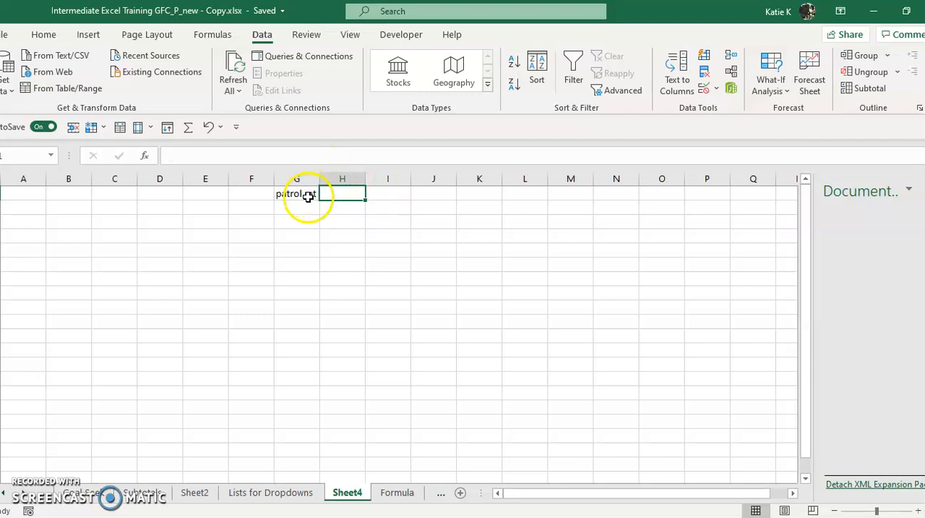
# Try to enter "pAtrol mount" in cell G1, discard the entry and view the cell's dropdown options.
pyautogui.write('p')
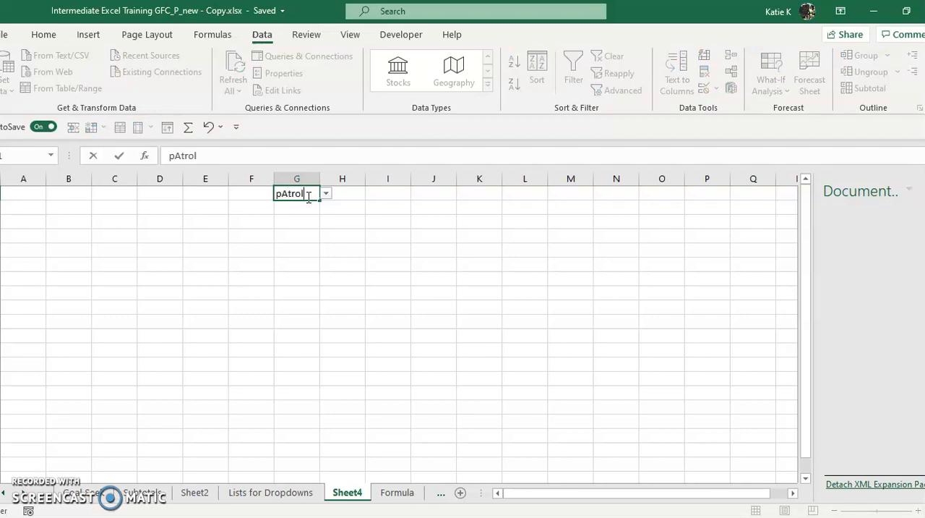
pyautogui.press('Return')
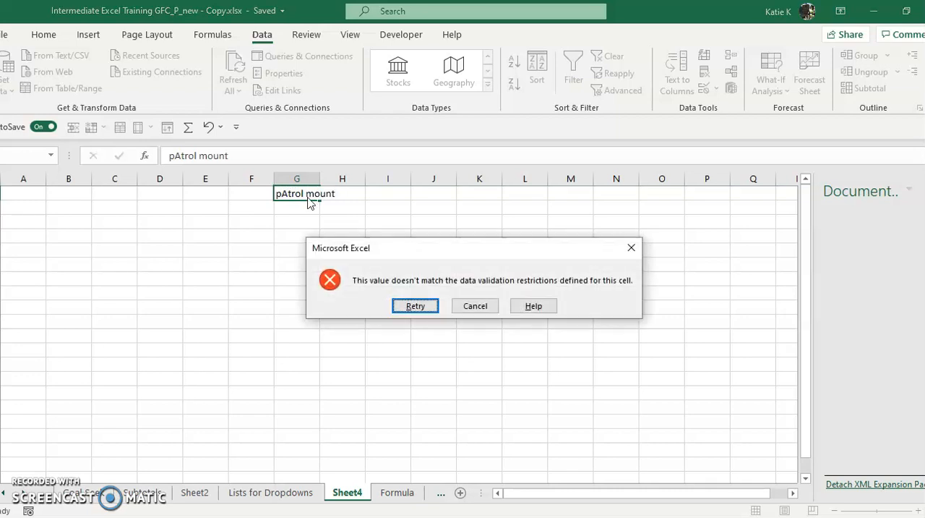
pyautogui.click(477, 305)
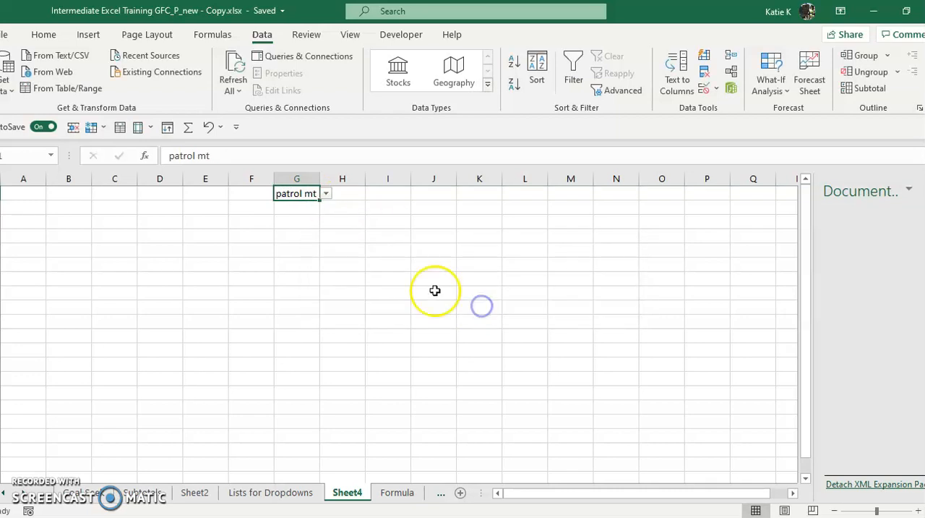
pyautogui.click(326, 194)
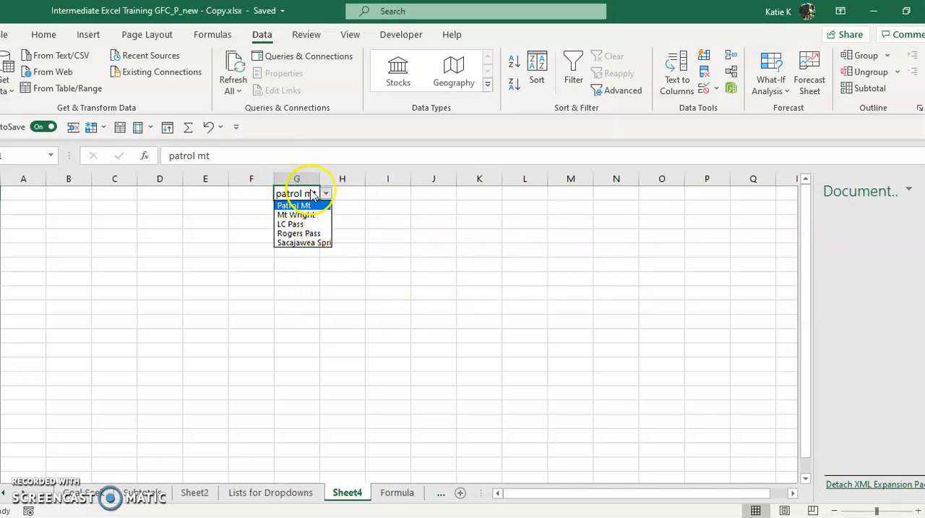
# Apply List data validation to cell H1 of Sheet4 using the Hikes named range in A2:A6 of the Lists for Dropdowns sheet as the source.
pyautogui.click(352, 194)
pyautogui.click(351, 194)
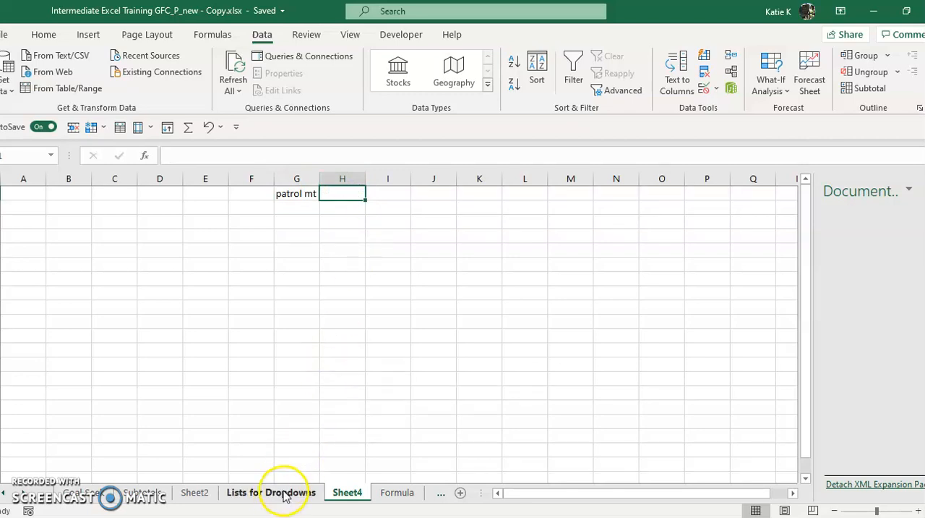
pyautogui.click(716, 88)
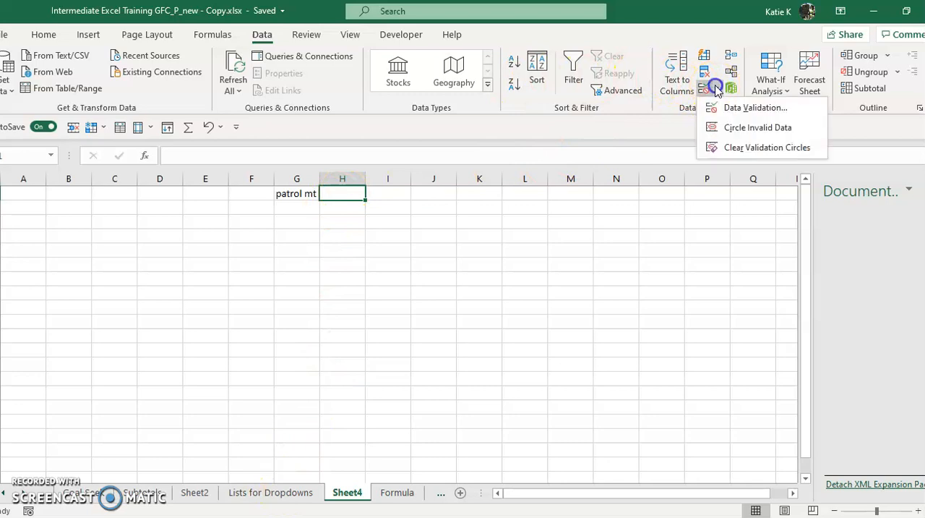
pyautogui.click(723, 107)
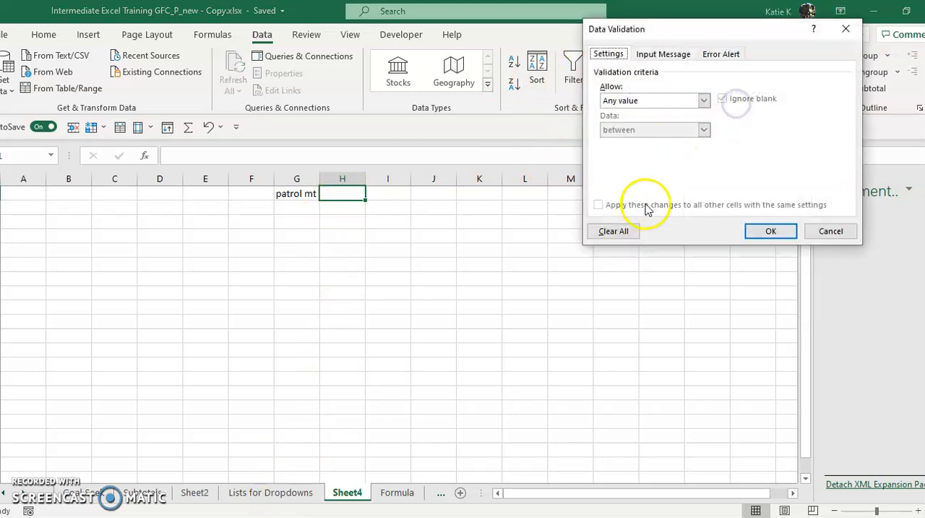
pyautogui.click(653, 100)
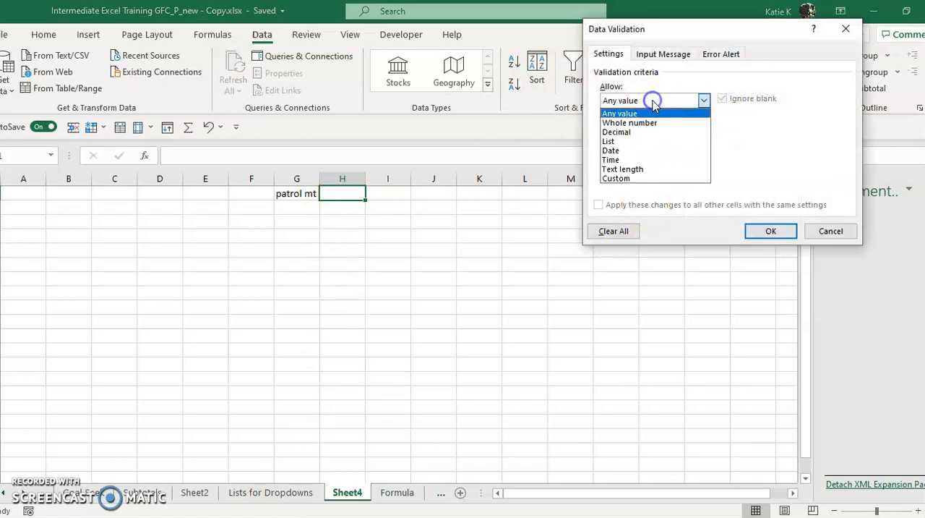
pyautogui.click(644, 143)
pyautogui.click(641, 157)
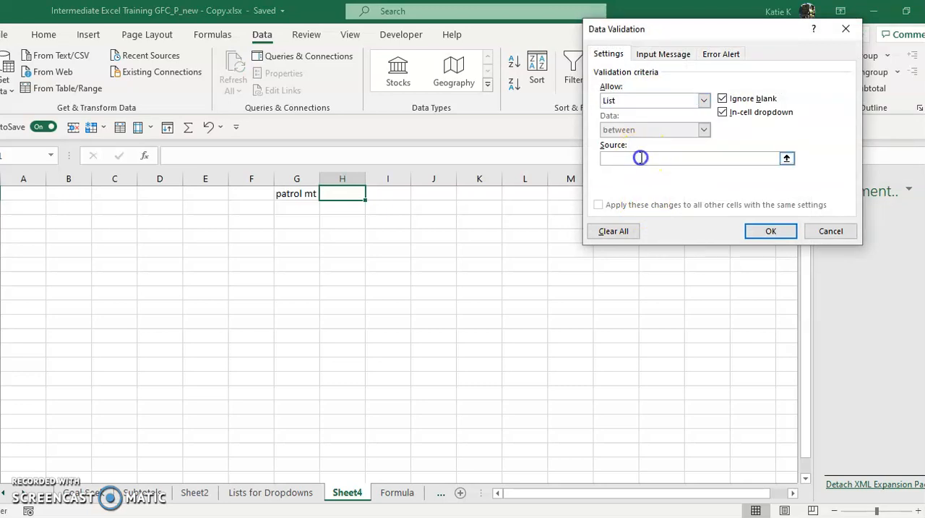
pyautogui.click(258, 494)
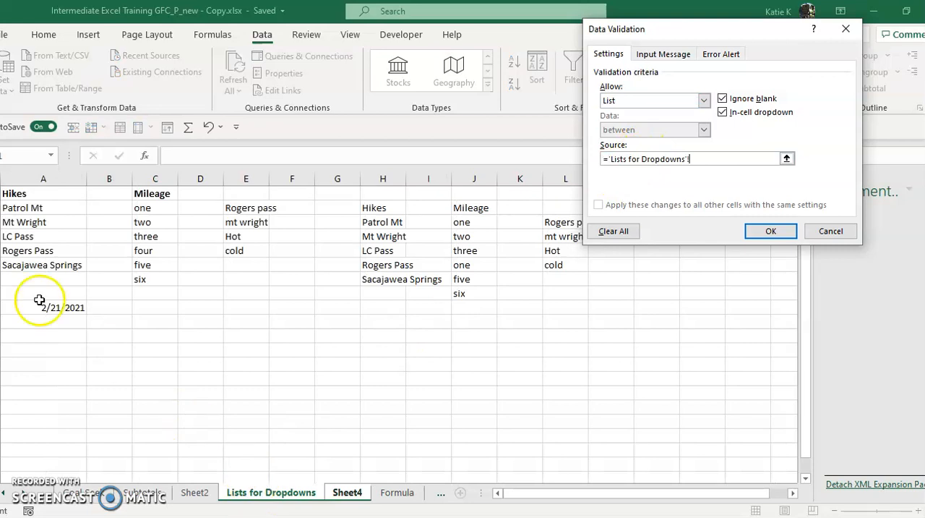
pyautogui.click(35, 208)
pyautogui.moveTo(35, 208); pyautogui.dragTo(37, 265)
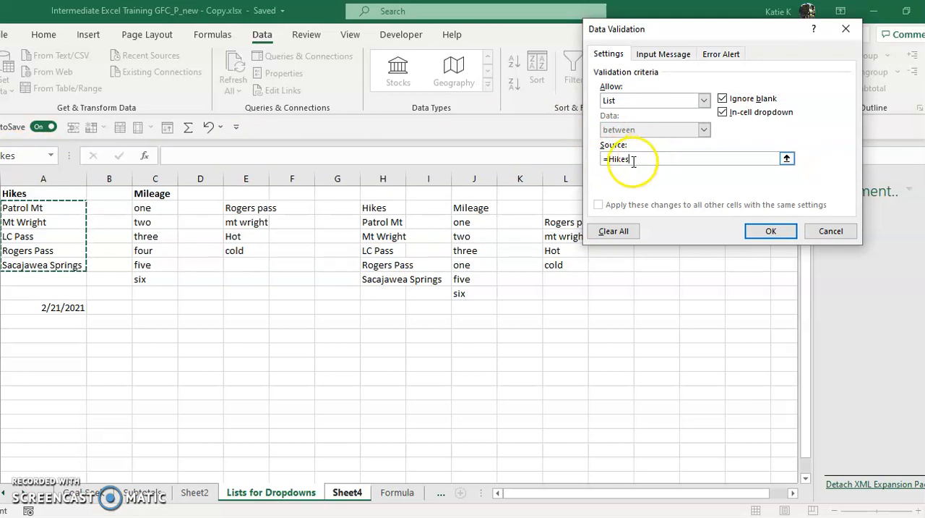
pyautogui.click(773, 231)
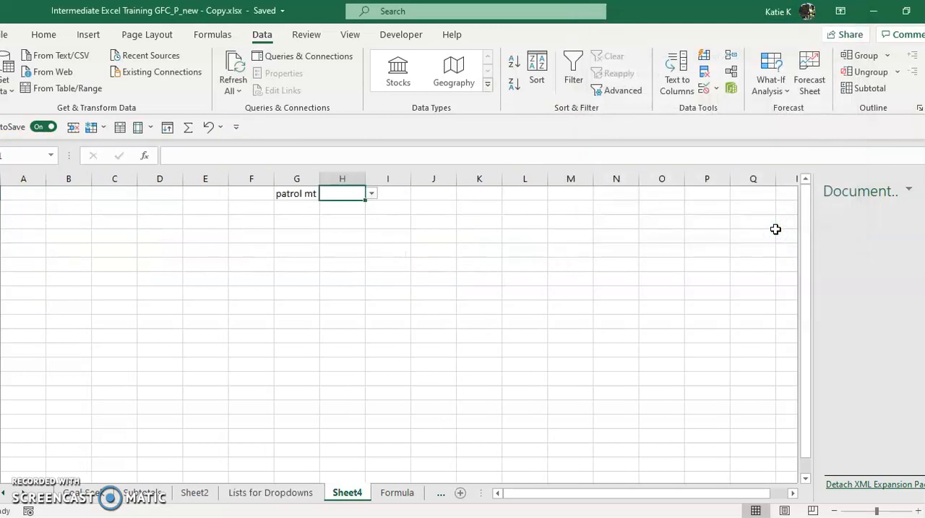
# View the dropdown options of H1 and try to enter "patrol ountain" in the cell.
pyautogui.click(372, 195)
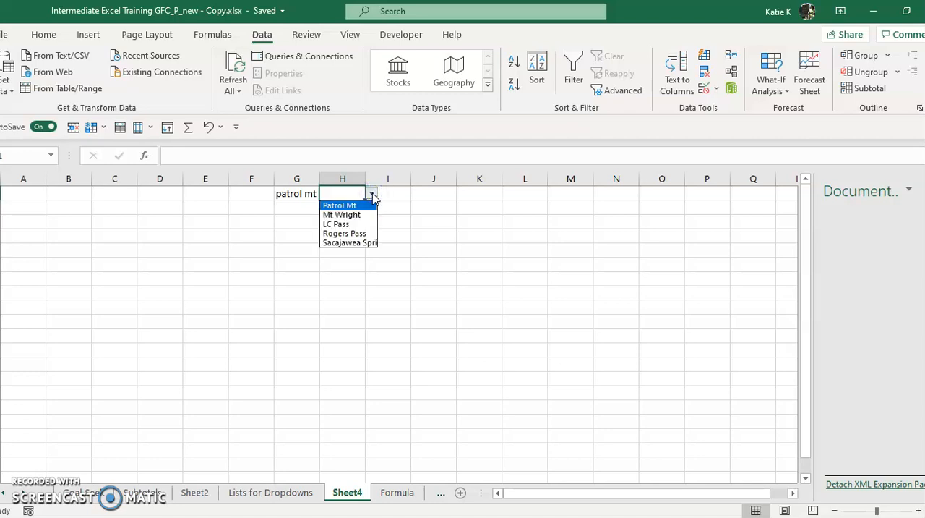
pyautogui.click(345, 190)
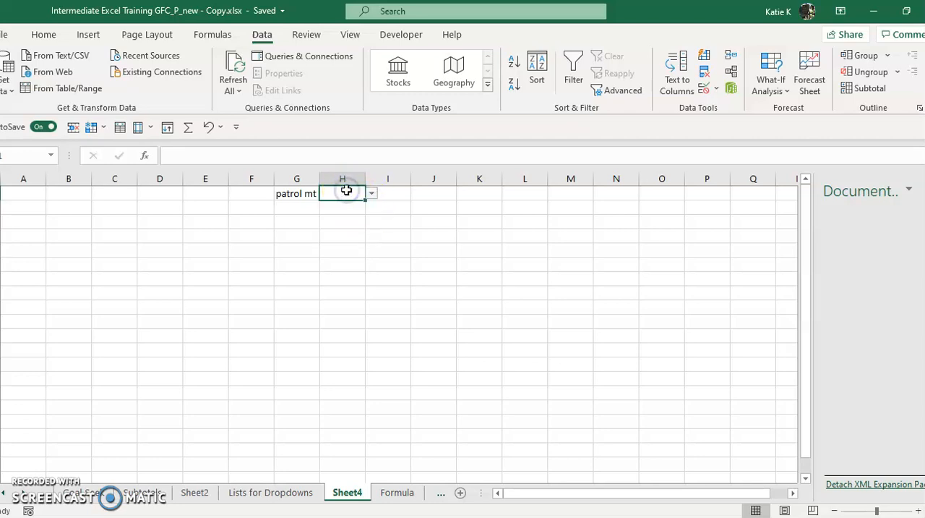
pyautogui.write('patrol ountain')
pyautogui.press('Return')
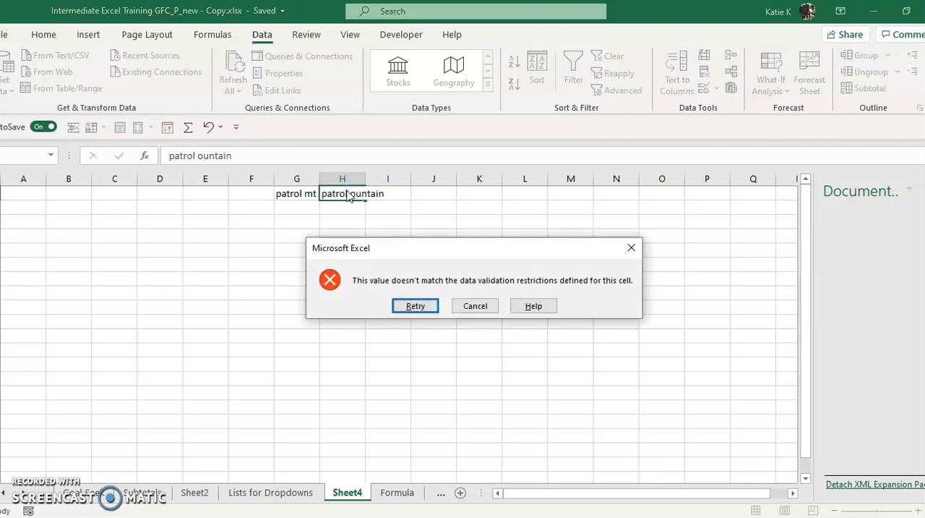
pyautogui.click(475, 304)
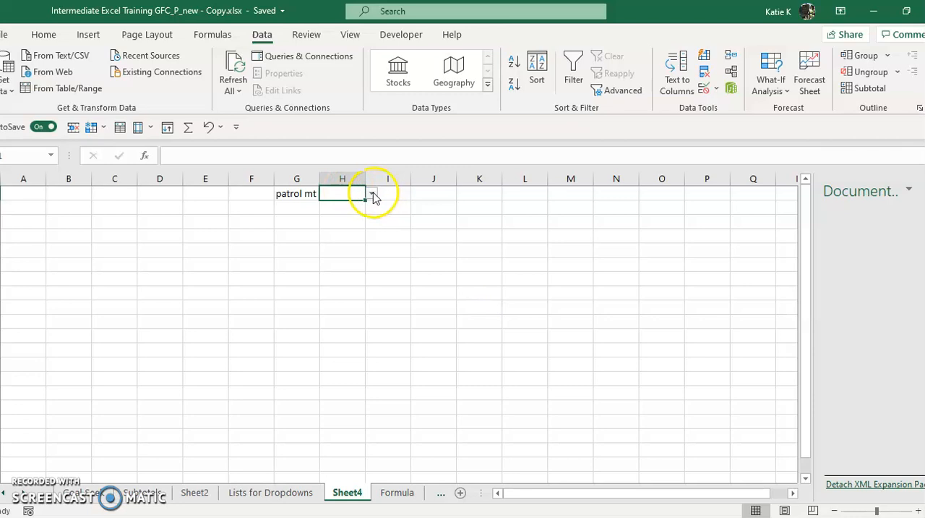
pyautogui.click(371, 193)
pyautogui.click(355, 206)
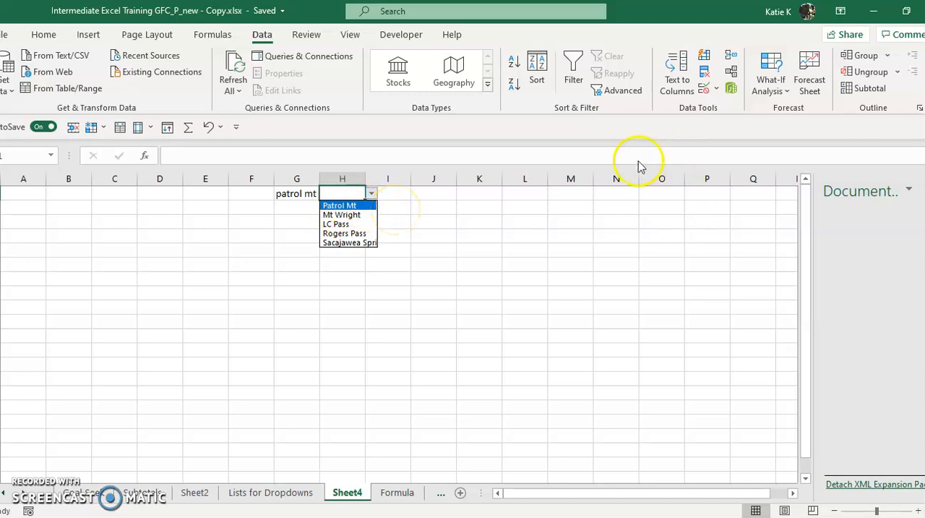
pyautogui.click(360, 204)
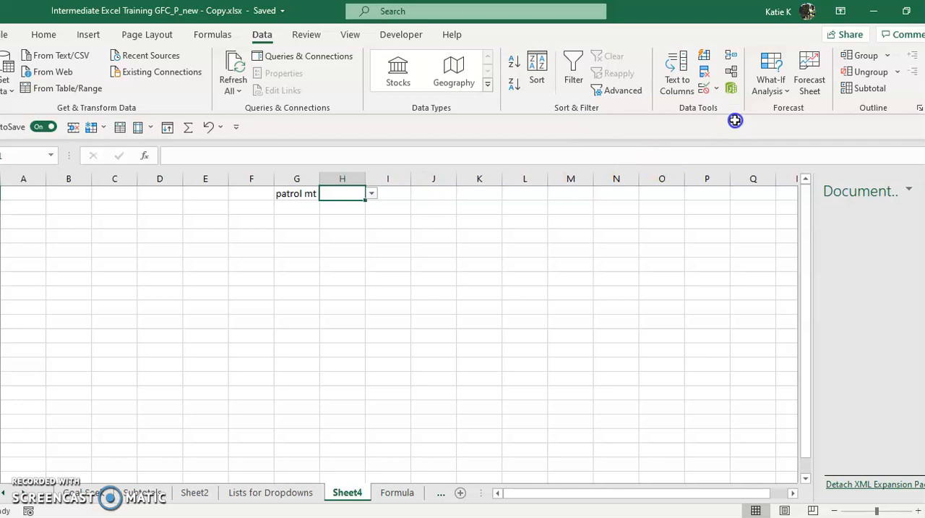
# Add an input message to the data validation of H1 with the title "Directions" and the text "uull down".
pyautogui.click(705, 88)
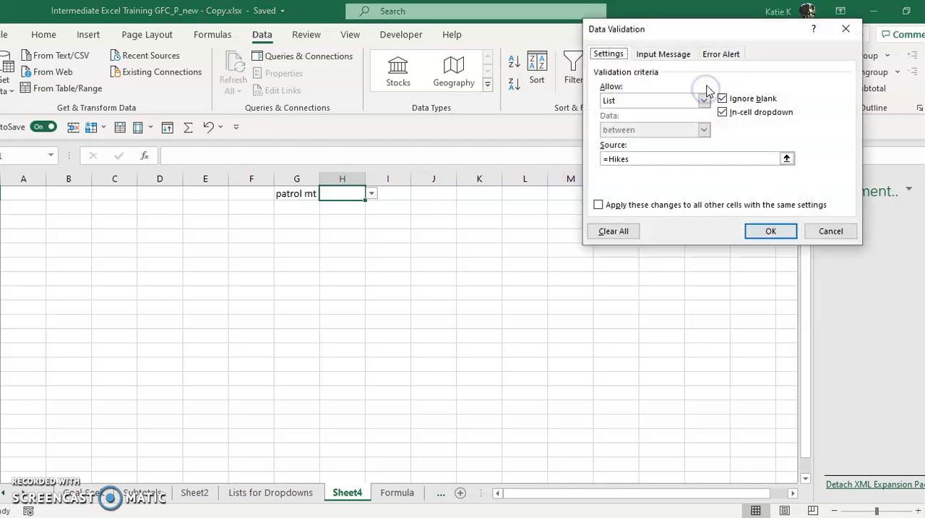
pyautogui.click(682, 56)
pyautogui.click(646, 114)
pyautogui.write('Directions')
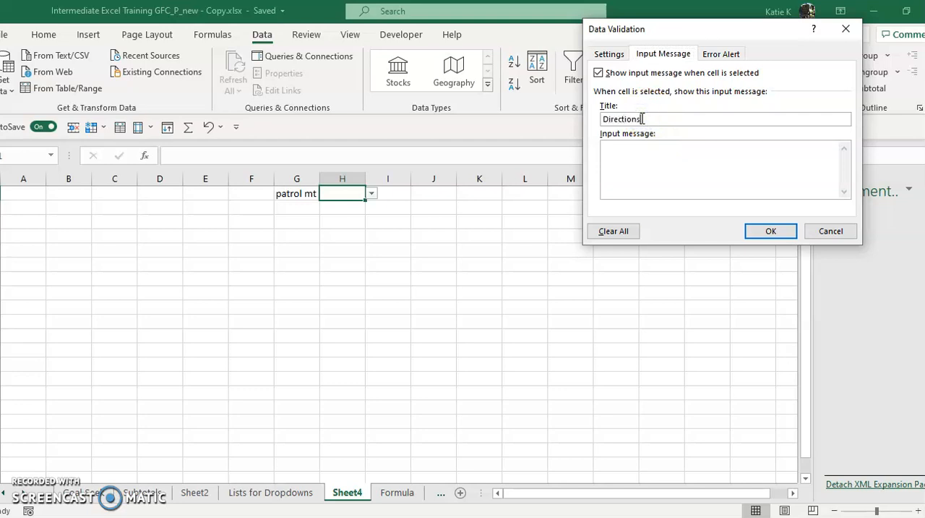
pyautogui.click(686, 141)
pyautogui.write('uull down')
# Set the error alert of H1 to Information style with the title "Info" and the message "Be sure to mt at end of name".
pyautogui.click(721, 54)
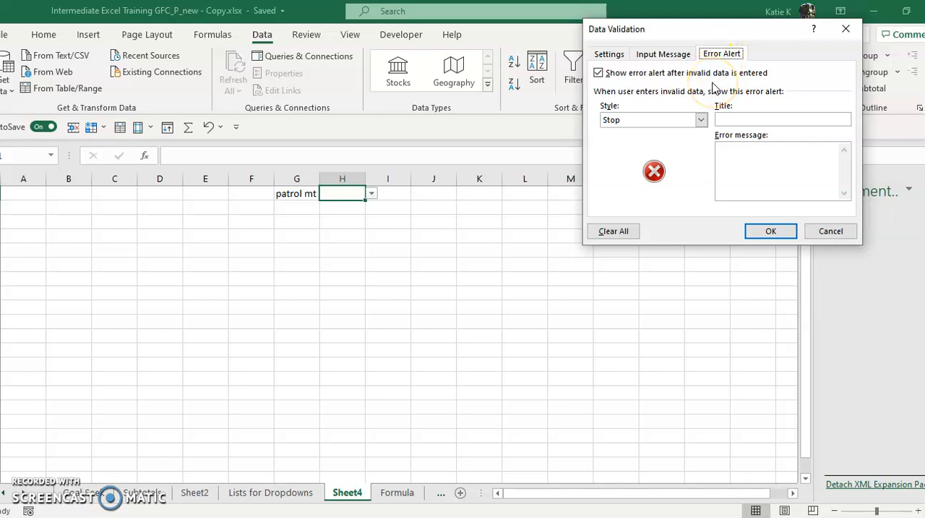
pyautogui.click(700, 120)
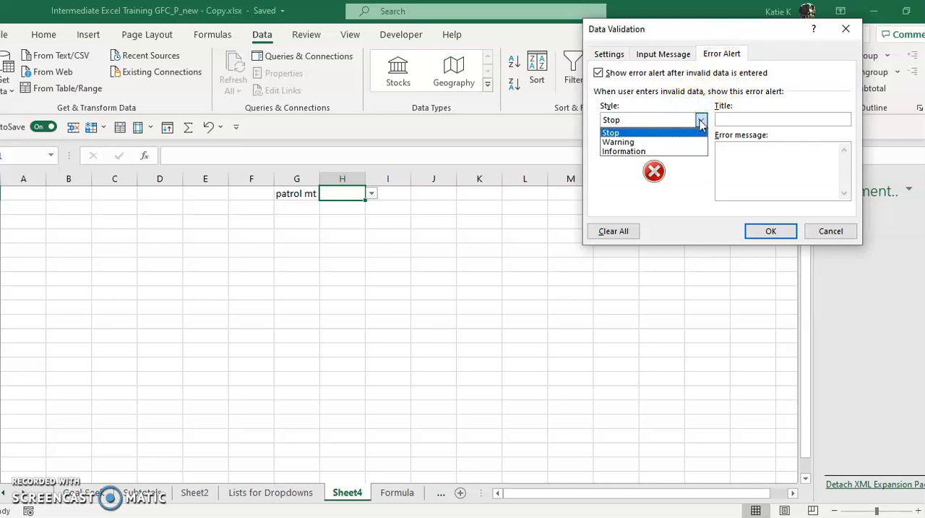
pyautogui.click(670, 144)
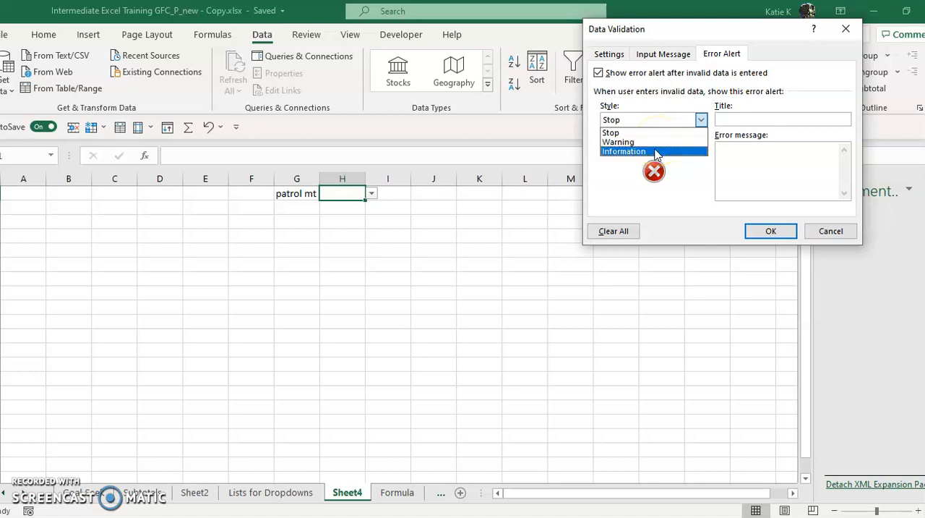
pyautogui.click(655, 151)
pyautogui.click(749, 120)
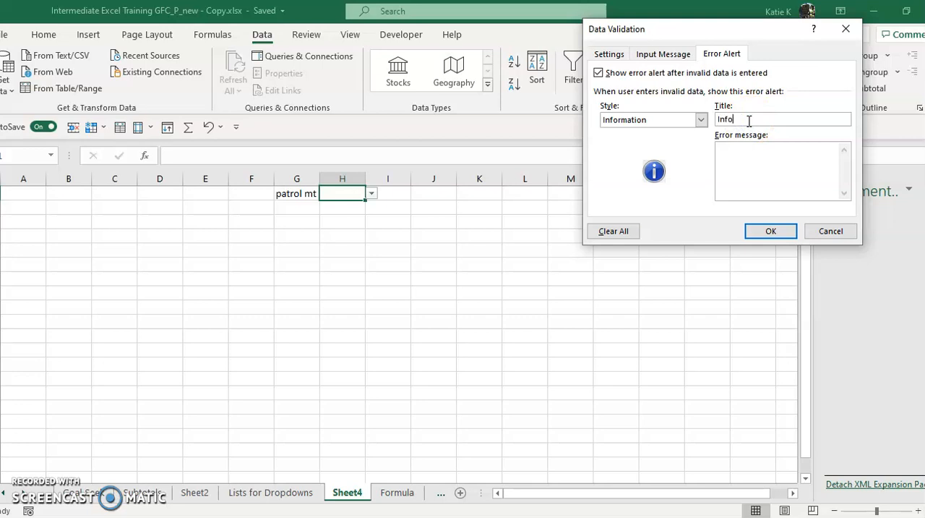
pyautogui.click(768, 158)
pyautogui.write('Be sure to mt at end of name')
pyautogui.click(769, 232)
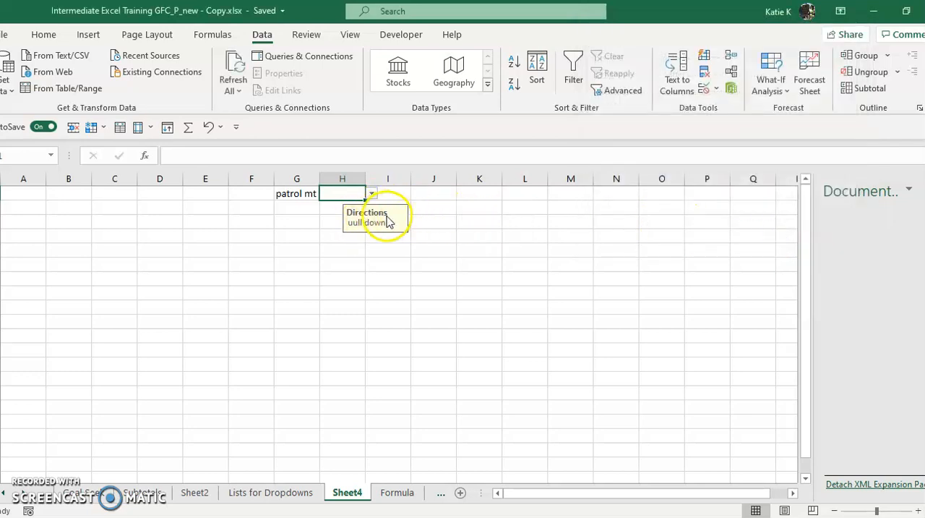
# Enter "patrol mountain" in H1, accept it despite the information alert, and check the cell's entry and input message.
pyautogui.click(340, 193)
pyautogui.write('p')
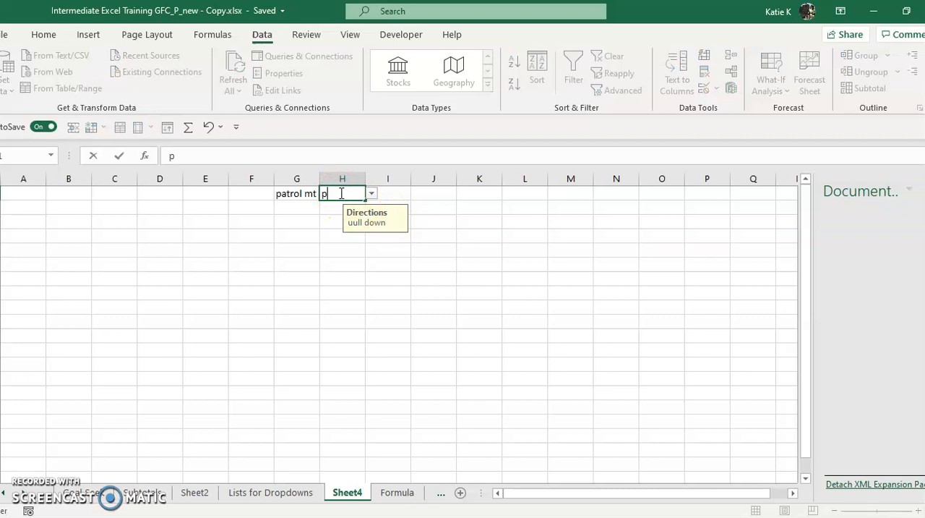
pyautogui.write('atrol mountain')
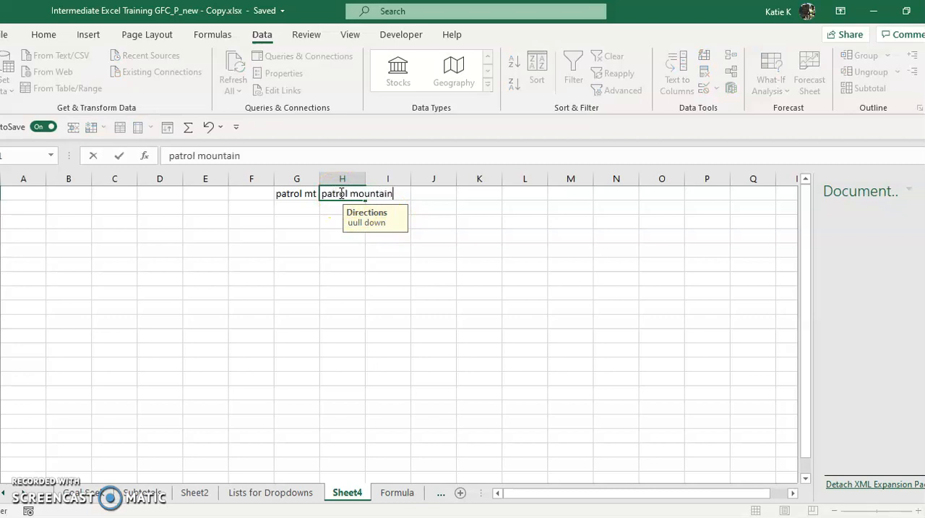
pyautogui.press('Return')
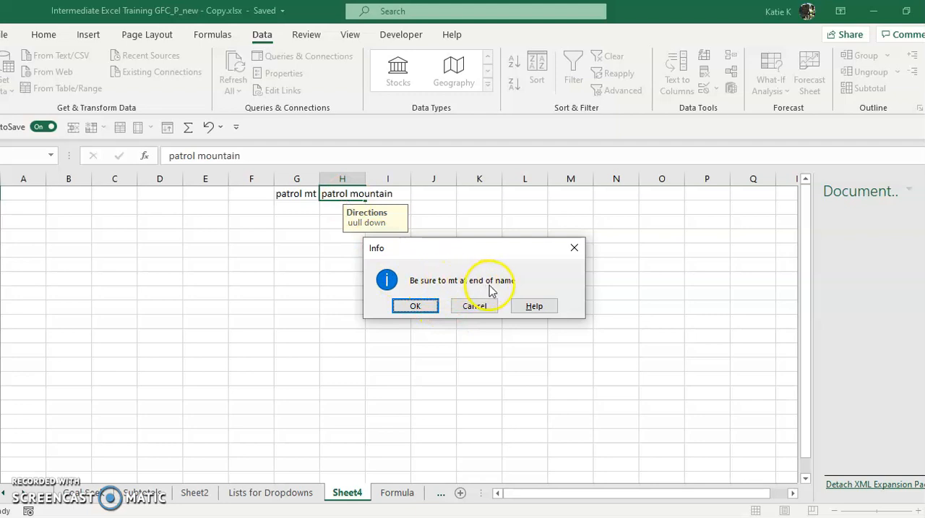
pyautogui.click(416, 306)
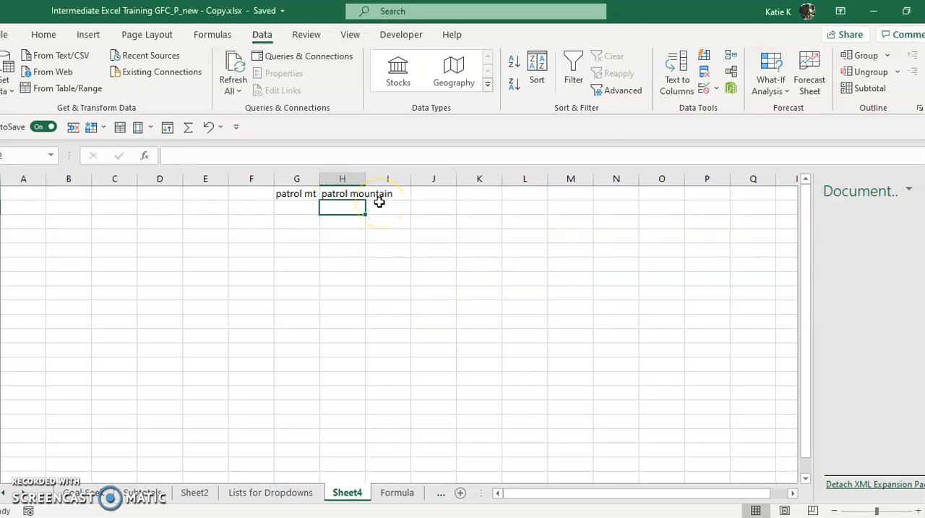
pyautogui.click(341, 193)
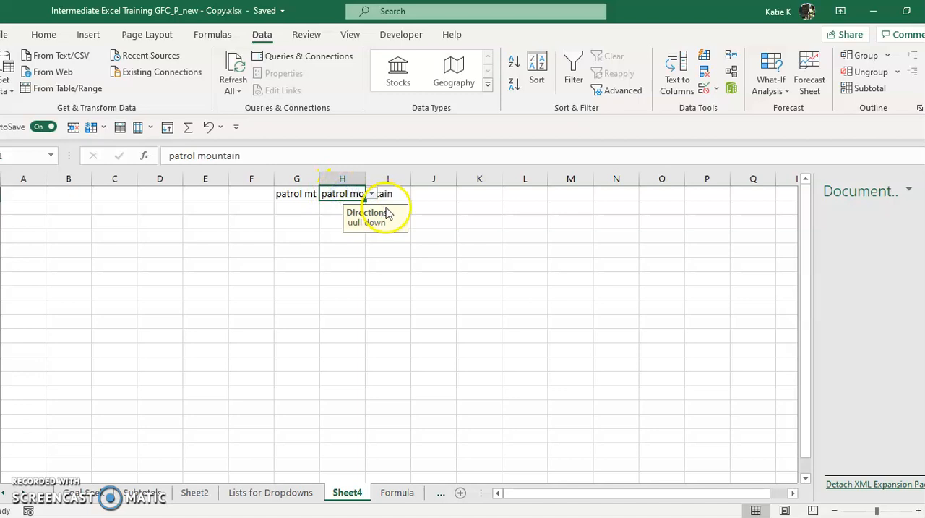
pyautogui.click(461, 228)
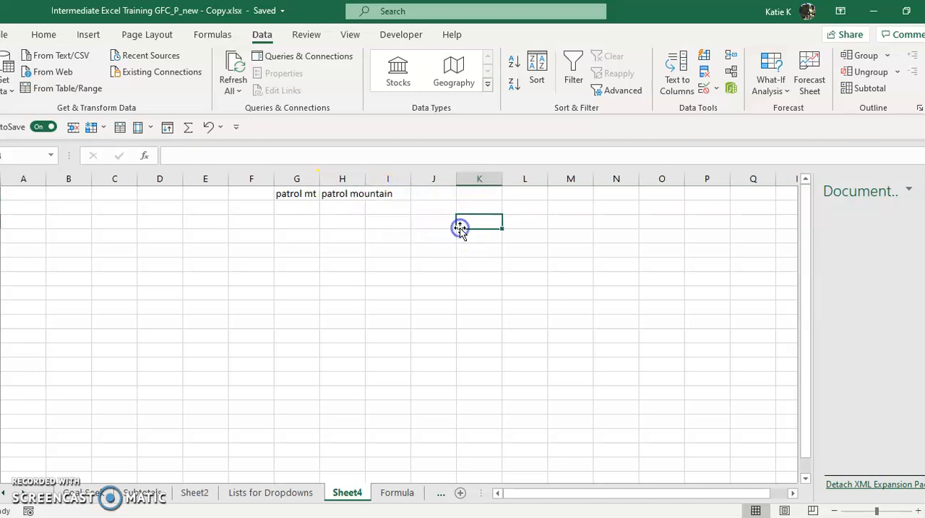